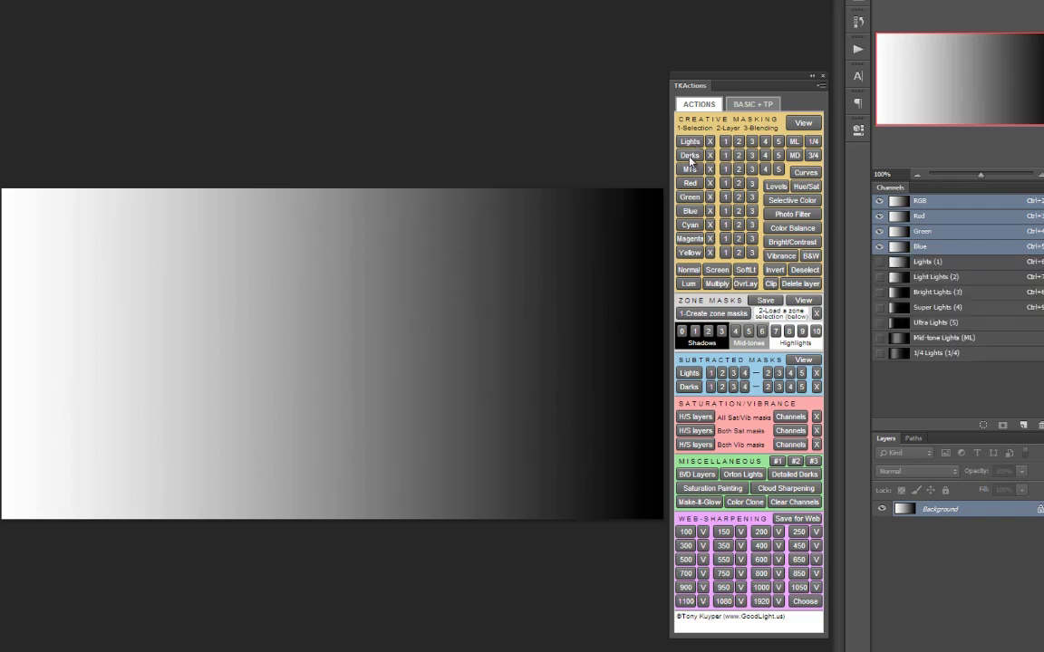
Generate the set of Darks luminosity channels alongside the Lights channels.
{"action": "left_click", "coordinate": [690, 156]}
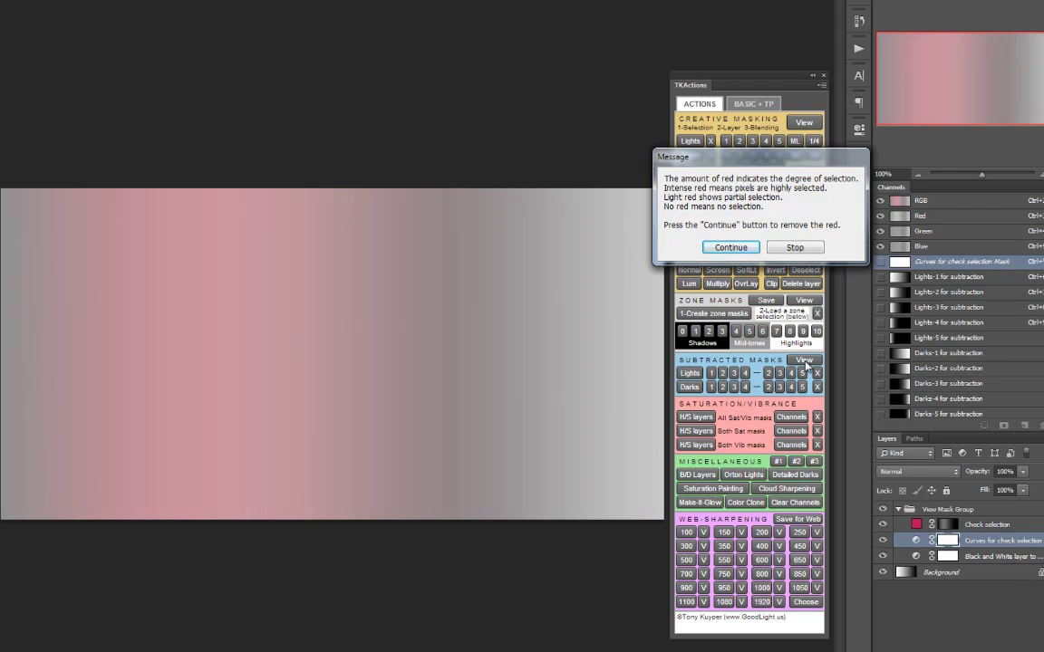
Dismiss the red selection preview and remove its preview layers.
{"action": "left_click", "coordinate": [732, 246]}
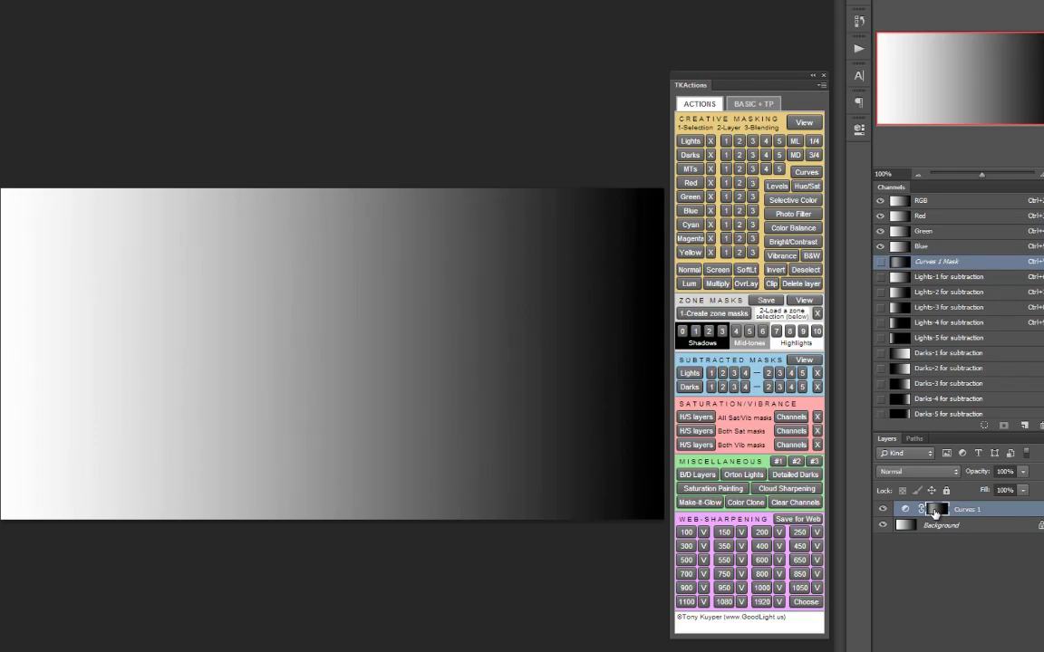
View the Curves 1 mask on its own, then return to the full RGB composite.
{"action": "left_click", "coordinate": [935, 513], "text": "alt"}
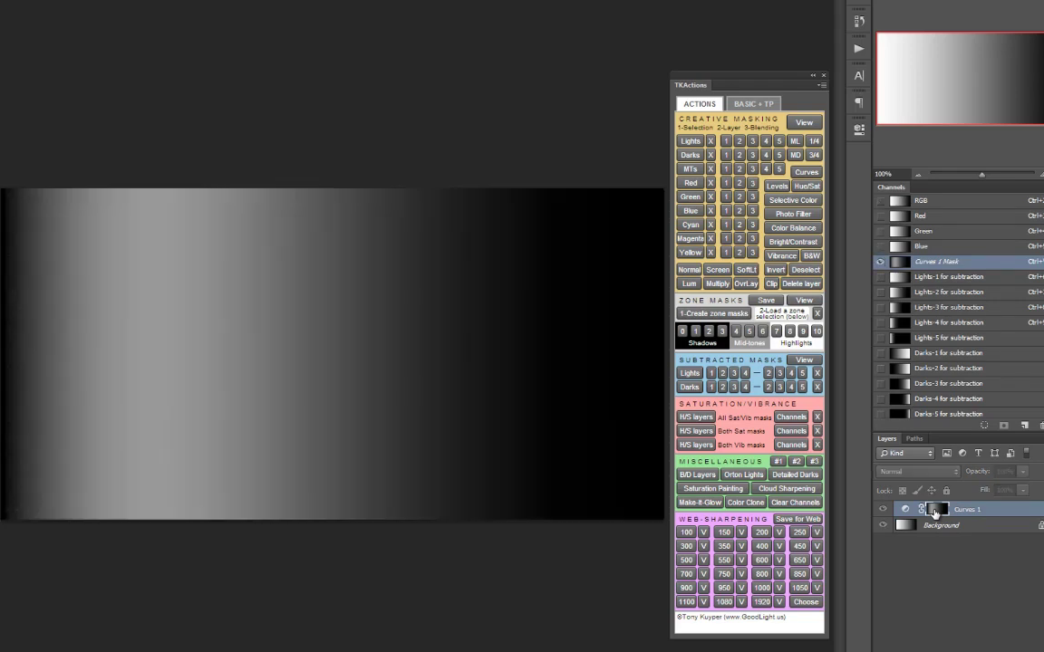
{"action": "left_click", "coordinate": [935, 513], "text": "alt"}
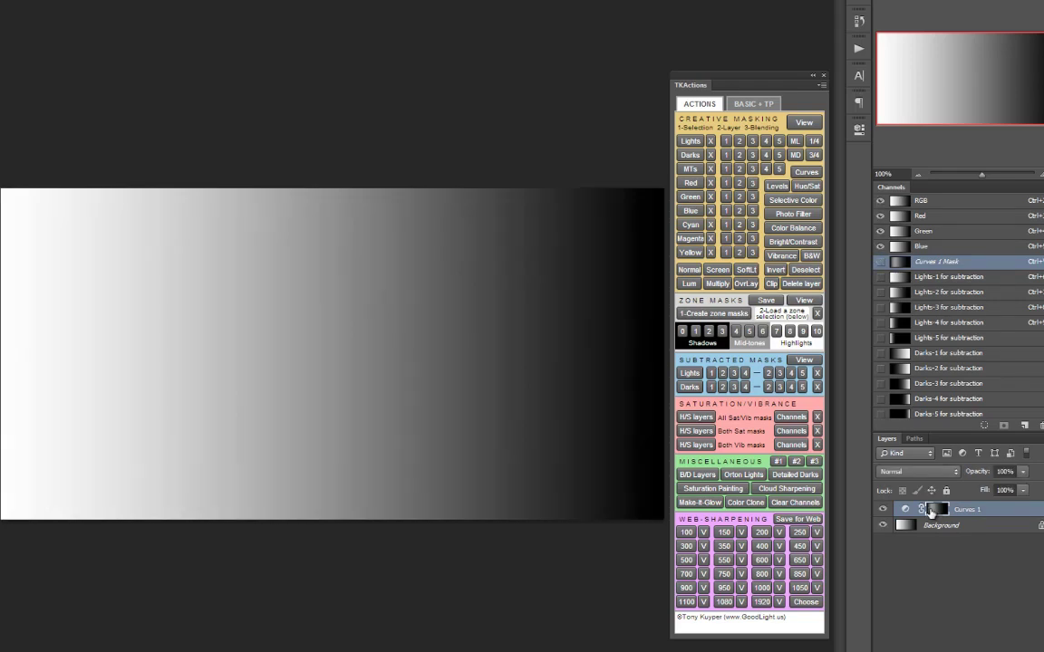
{"action": "left_click", "coordinate": [719, 270]}
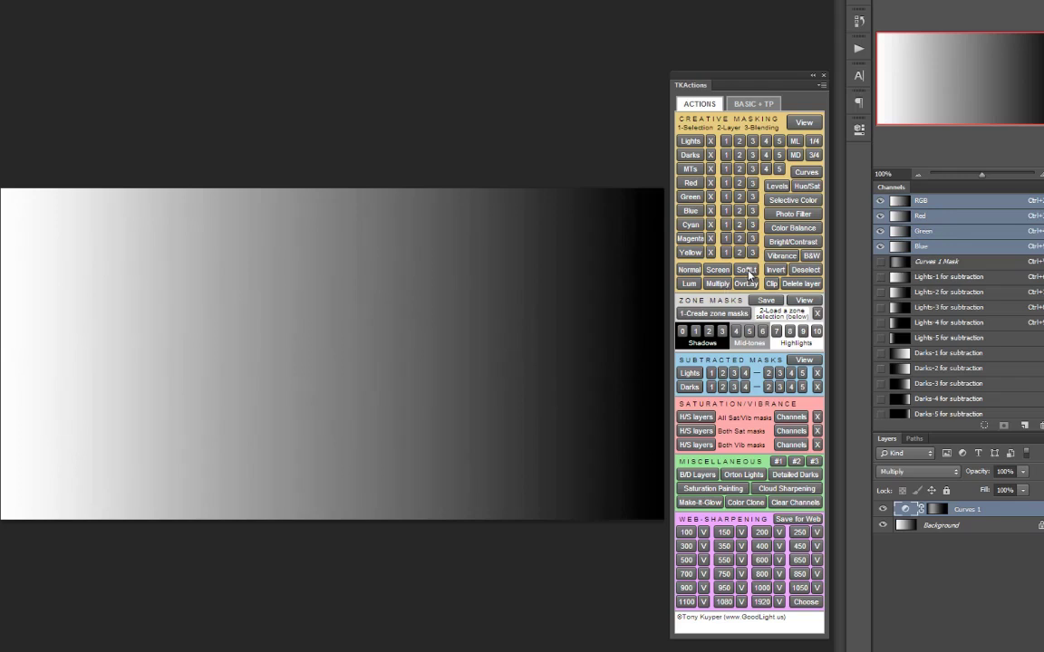
Switch the Curves 1 layer's blend mode to Soft Light.
{"action": "left_click", "coordinate": [747, 271]}
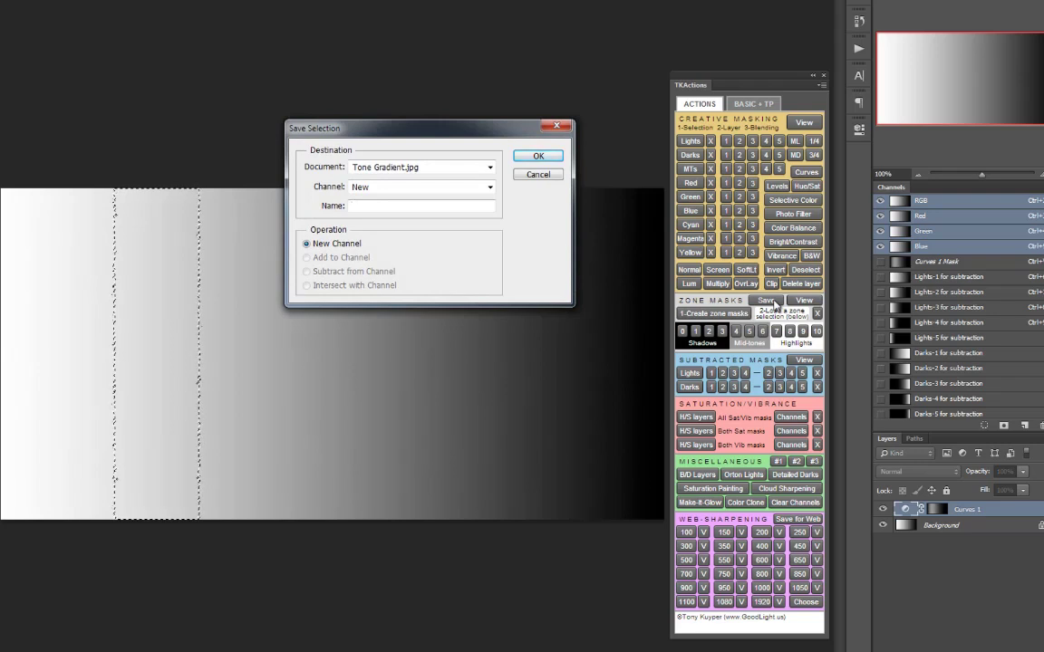
Name the saved selection channel '2-4 Lights'.
{"action": "type", "text": "2-4 Lights"}
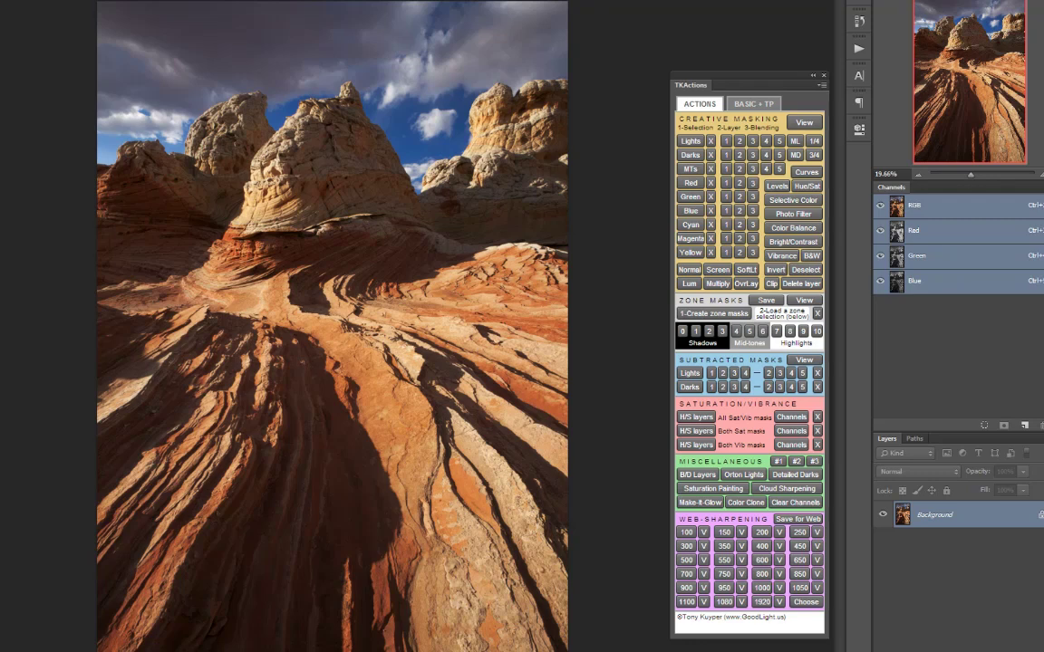
Create the Lights subtraction channels, load a Lights-2 subtracted selection, and preview it in red.
{"action": "left_click", "coordinate": [691, 378]}
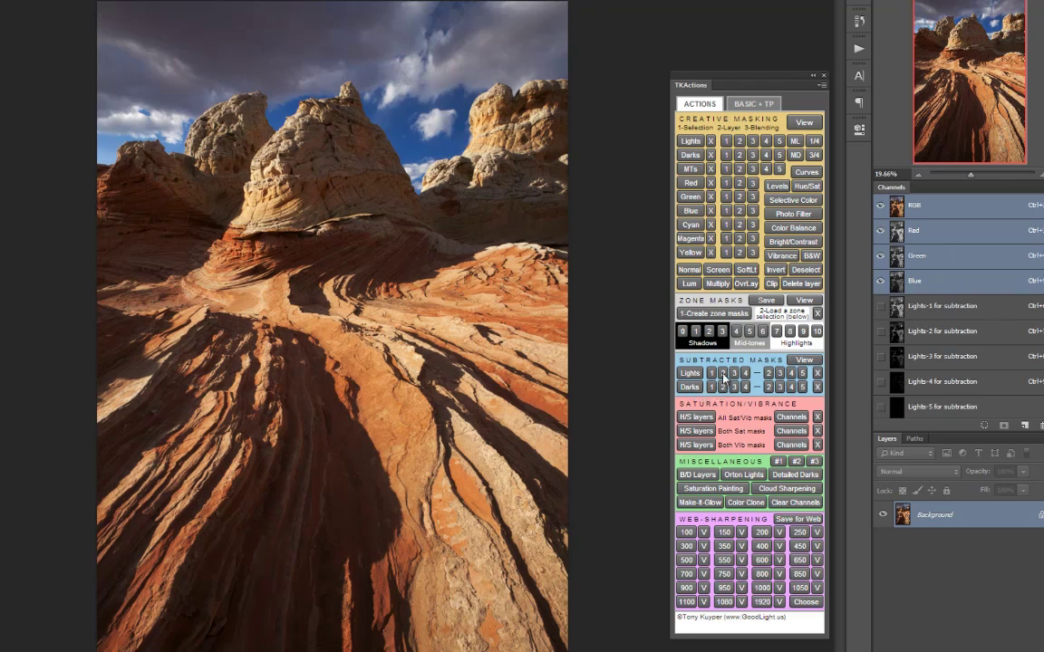
{"action": "left_click", "coordinate": [722, 374]}
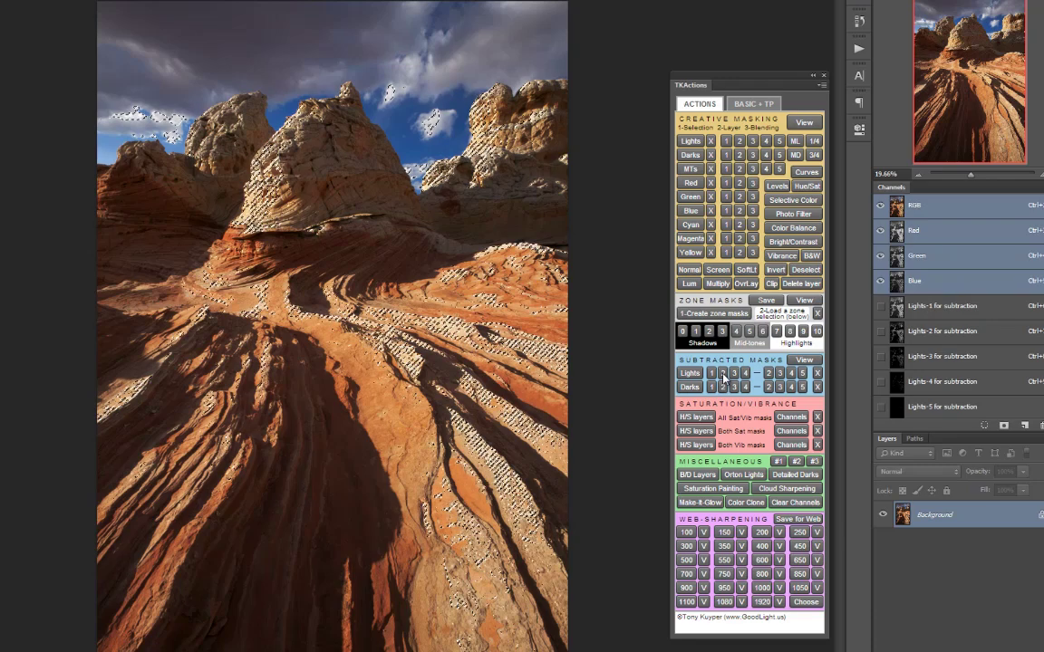
{"action": "left_click", "coordinate": [803, 362]}
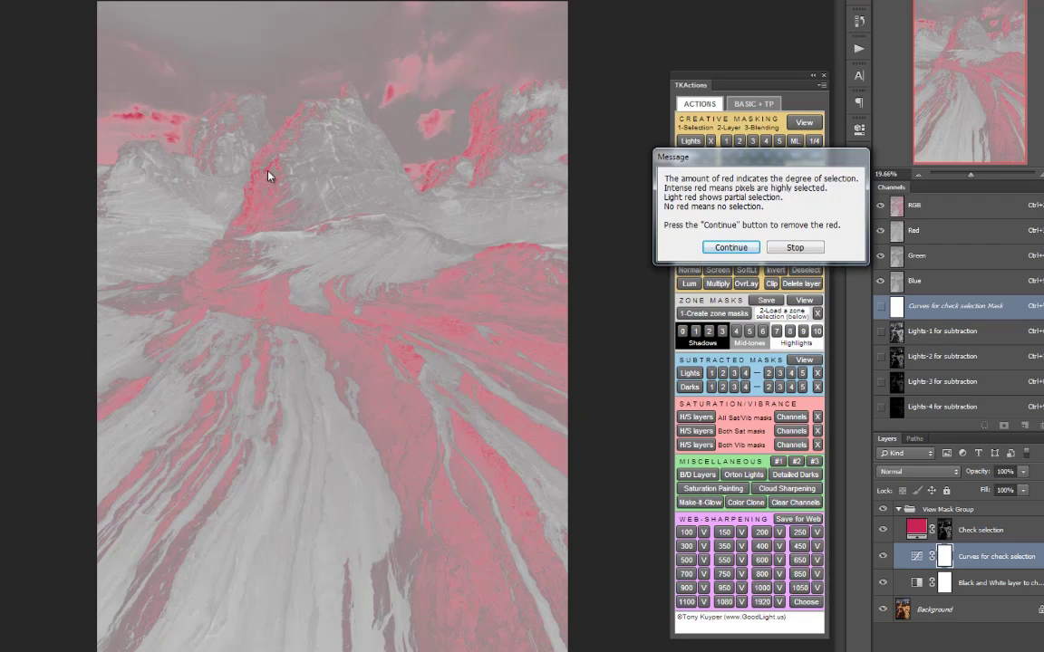
{"action": "left_click", "coordinate": [732, 247]}
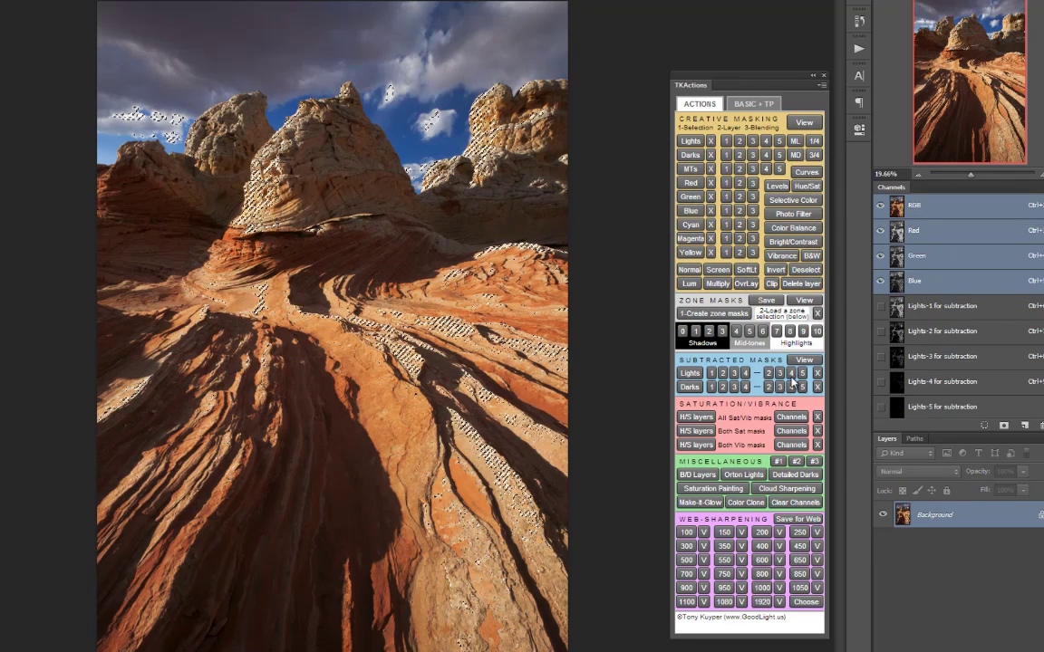
Preview the wider Lights selection as a red overlay, then restore the colour photo.
{"action": "left_click", "coordinate": [805, 359]}
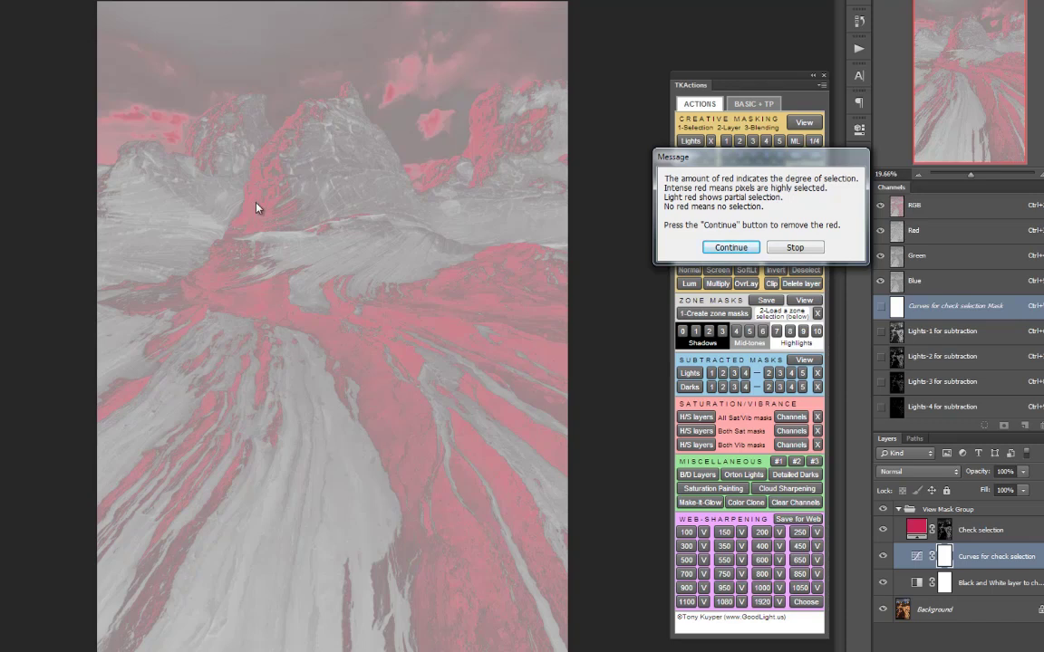
{"action": "left_click", "coordinate": [730, 246]}
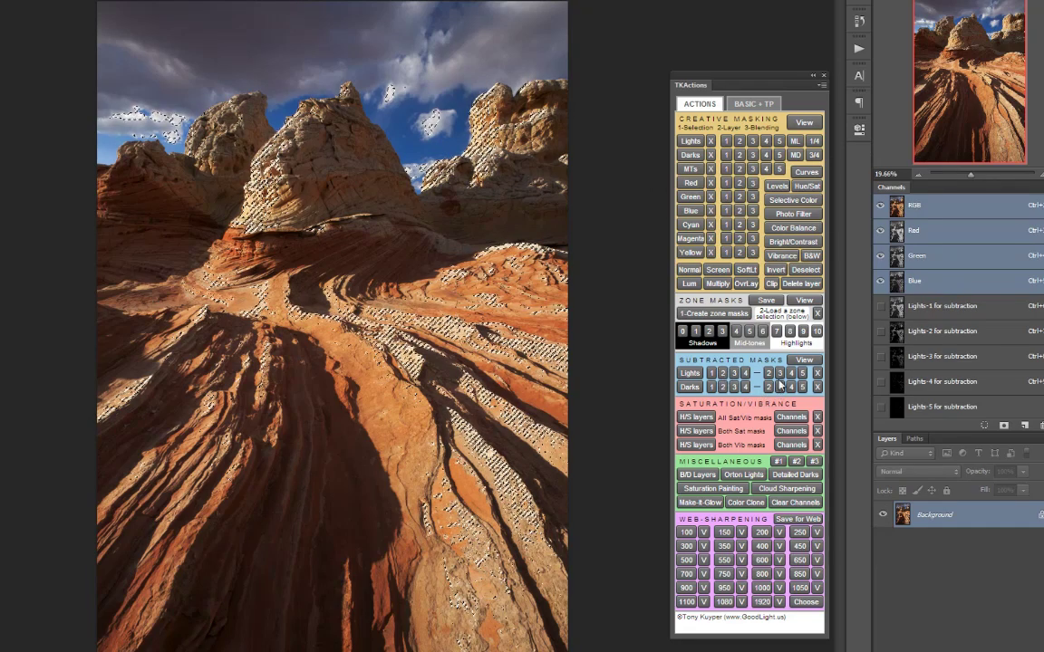
Deselect, preview the newly loaded Lights selection in red, then clear the overlay.
{"action": "left_click", "coordinate": [780, 373]}
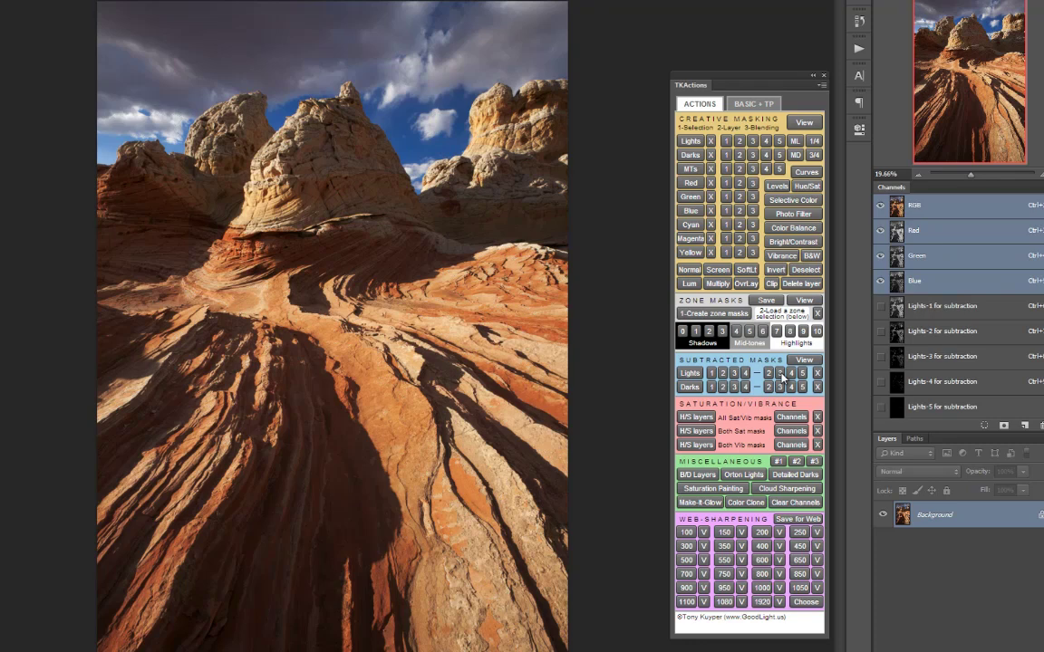
{"action": "left_click", "coordinate": [804, 360]}
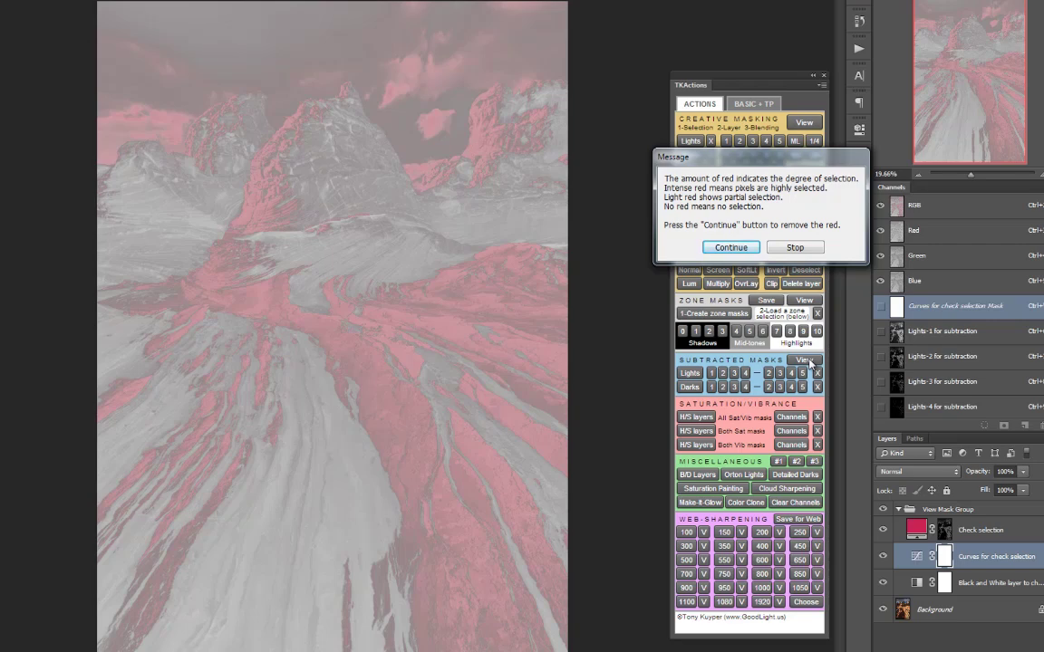
{"action": "left_click", "coordinate": [731, 247]}
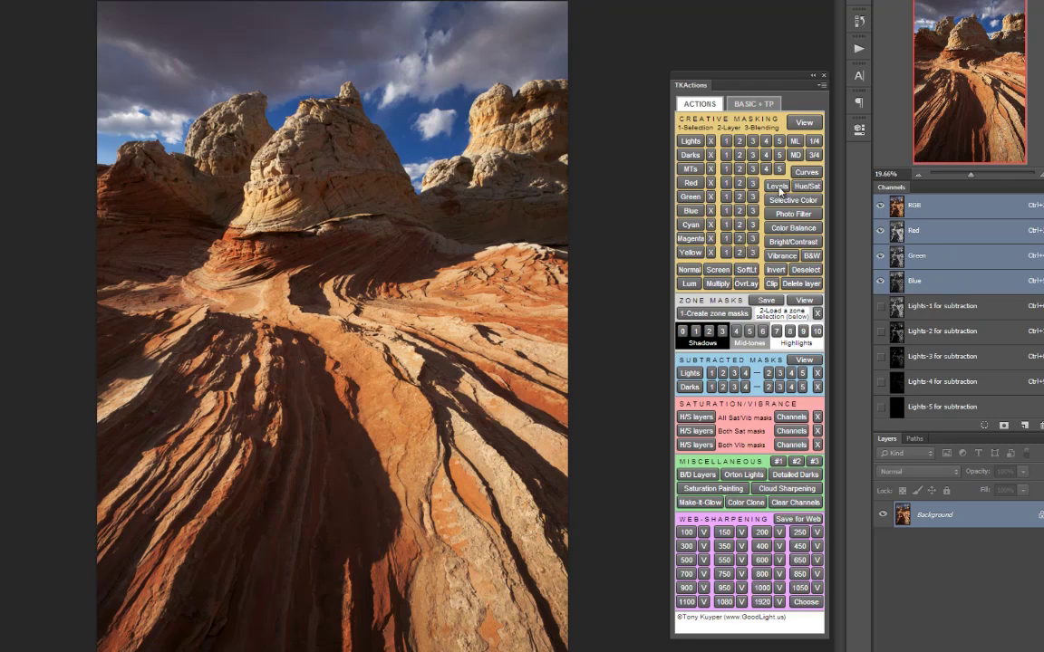
Add a luminosity-masked Levels 1 layer and pull its white input slider left to brighten.
{"action": "left_click", "coordinate": [698, 168]}
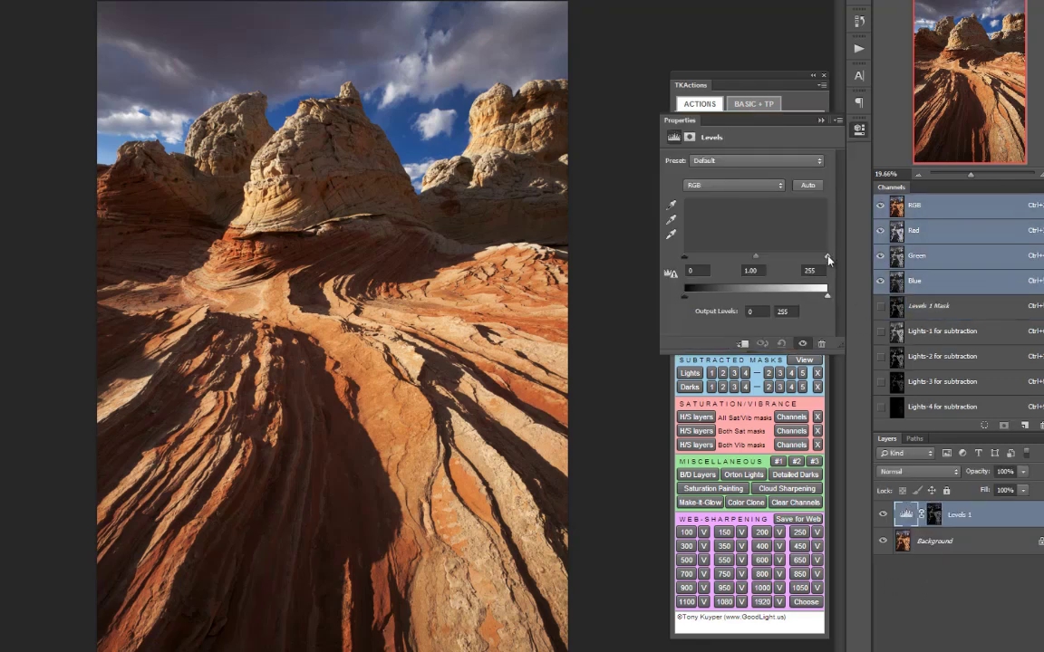
{"action": "left_click_drag", "start_coordinate": [827, 260], "coordinate": [680, 269]}
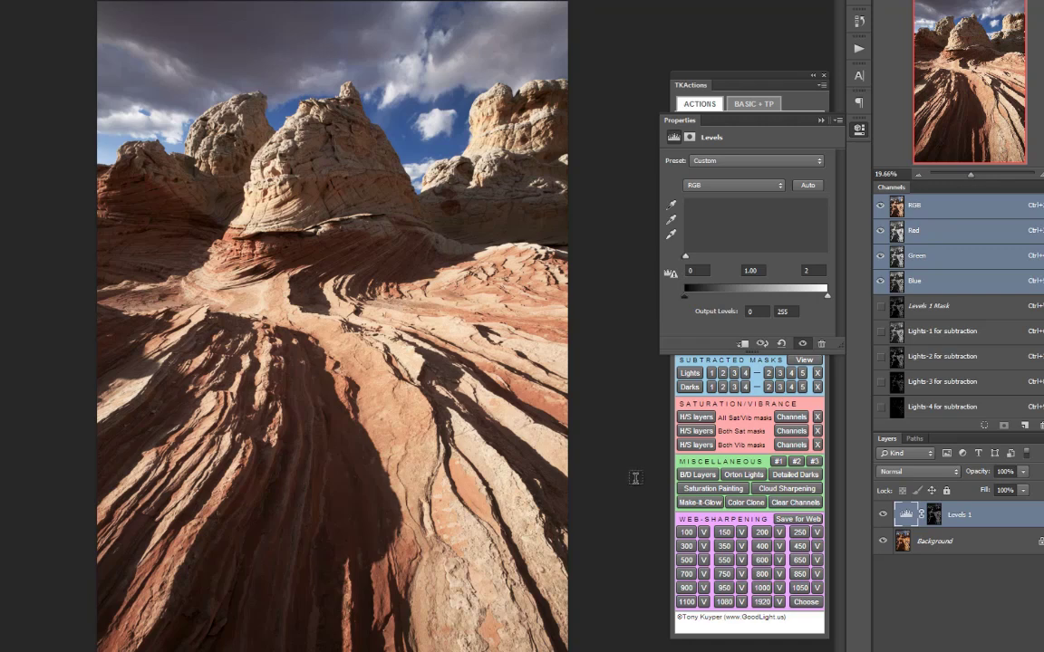
Zoom to 100% on the rock and inspect the Levels 1 mask on its own.
{"action": "key", "text": "ctrl+1"}
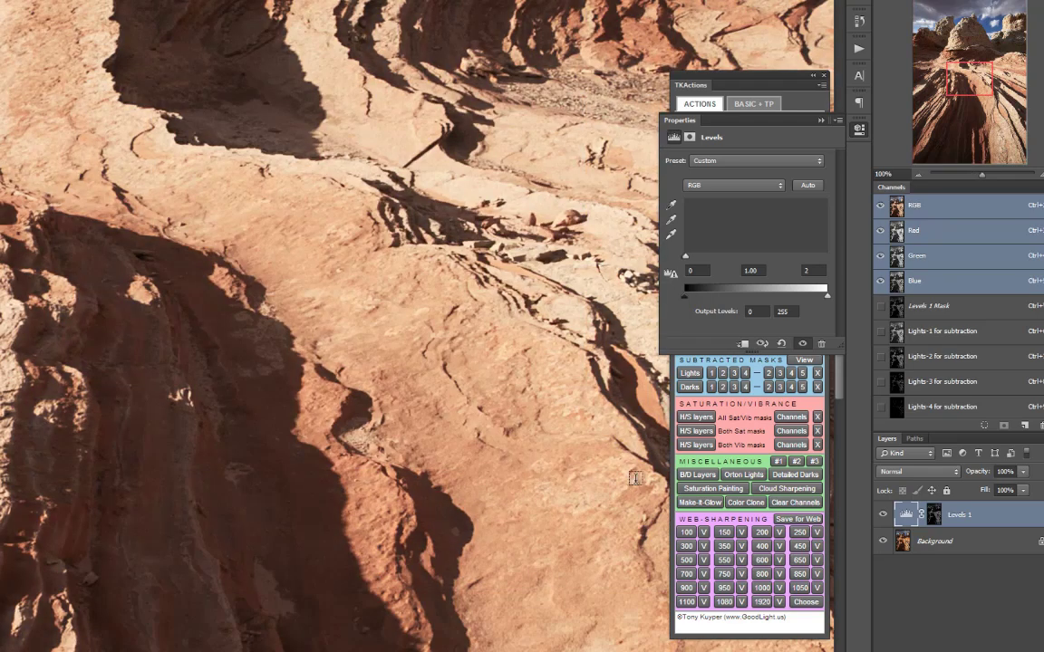
{"action": "left_click_drag", "start_coordinate": [492, 228], "coordinate": [69, 243]}
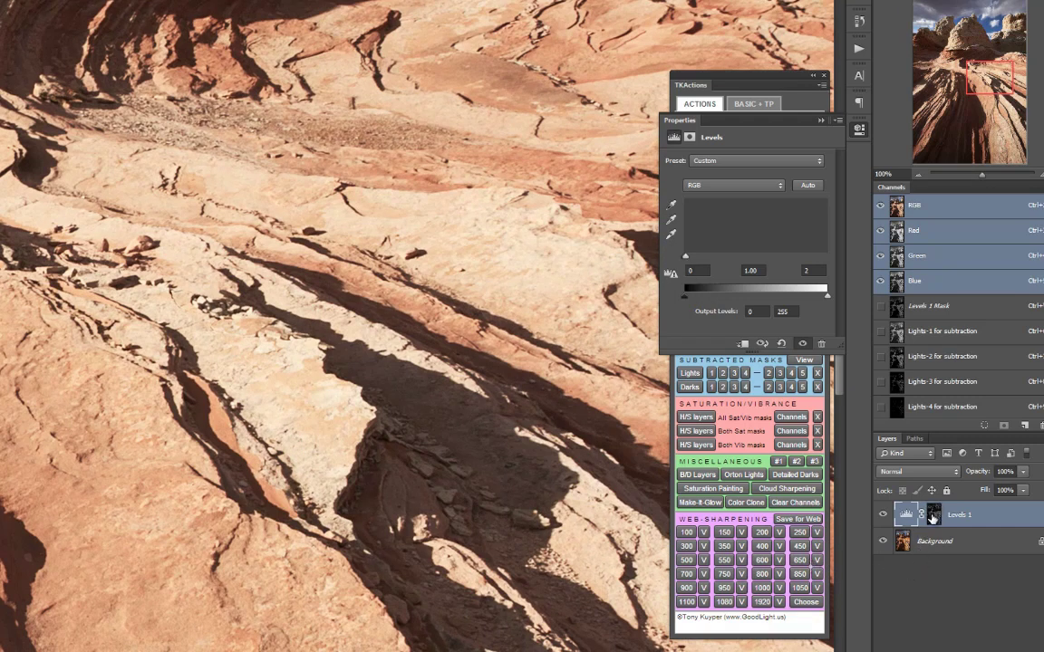
{"action": "left_click", "coordinate": [932, 517], "text": "alt"}
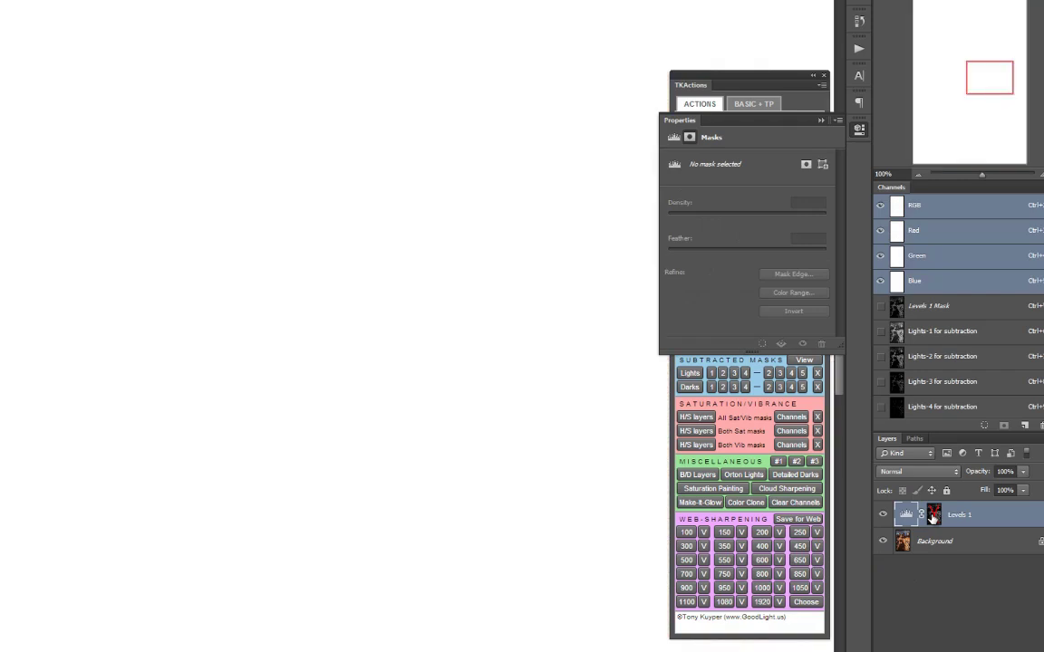
{"action": "left_click", "coordinate": [933, 516], "text": "alt"}
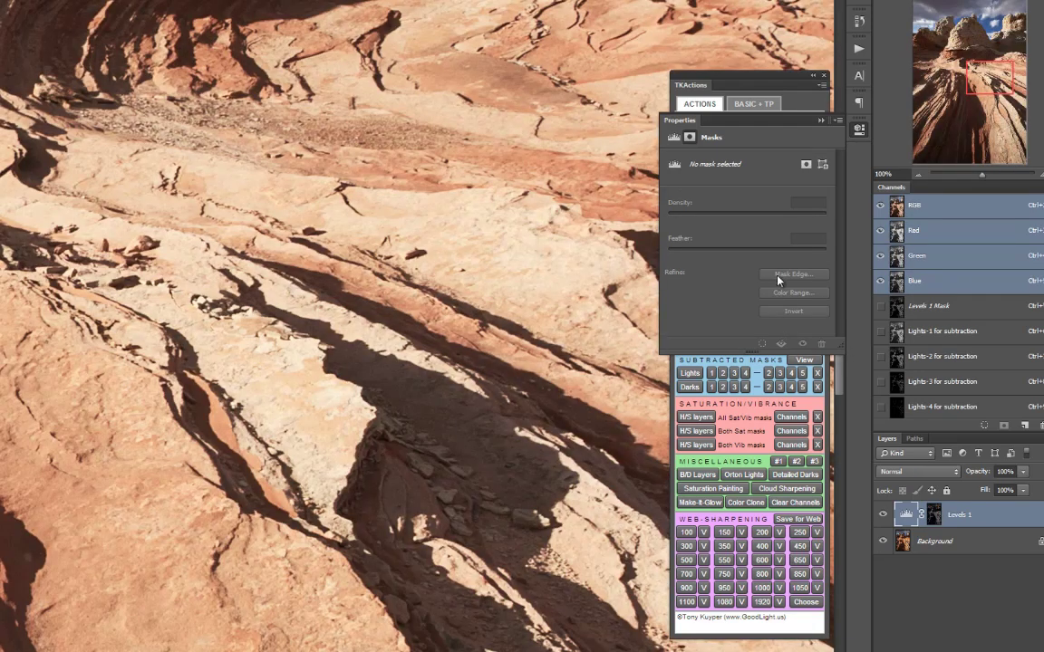
Set the Levels white input to 140 and toggle the mask off and on to compare.
{"action": "left_click", "coordinate": [673, 137]}
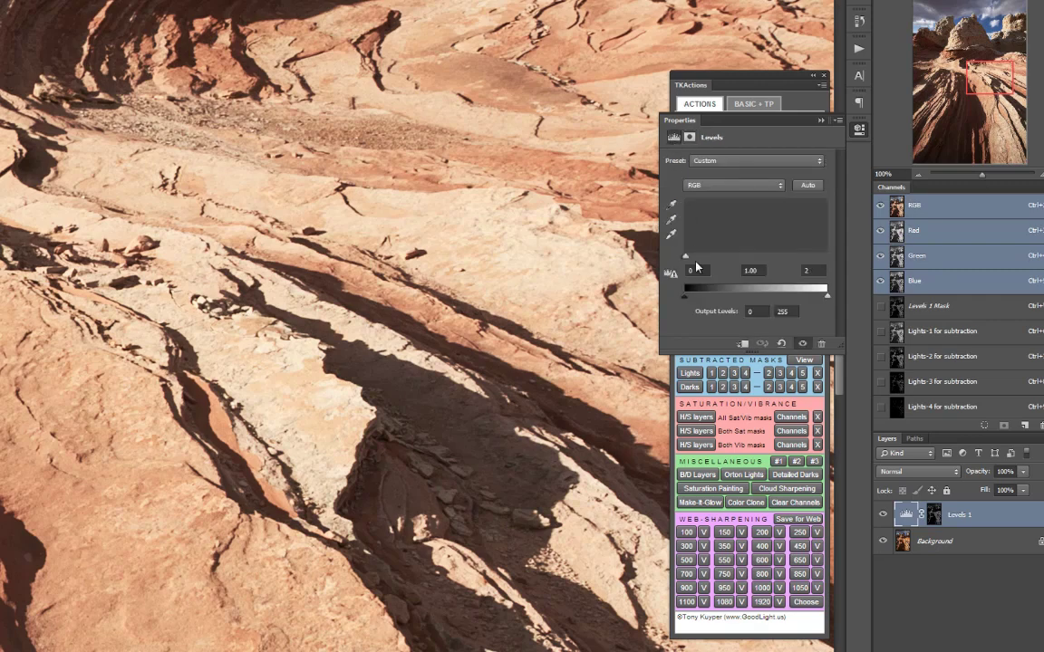
{"action": "left_click_drag", "start_coordinate": [688, 263], "coordinate": [764, 262]}
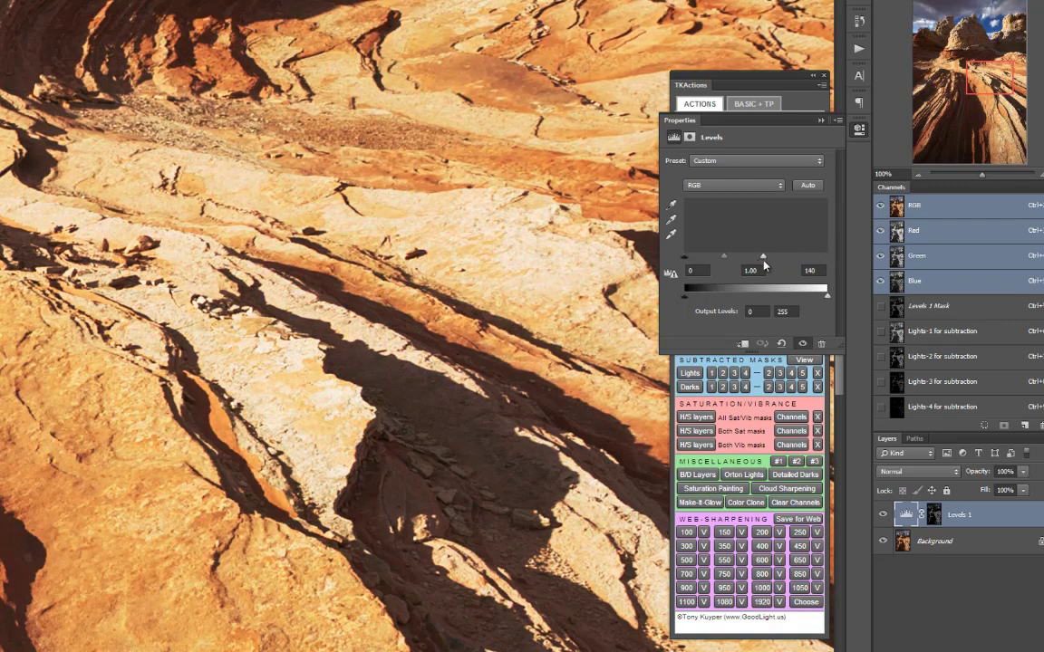
{"action": "left_click", "coordinate": [934, 517]}
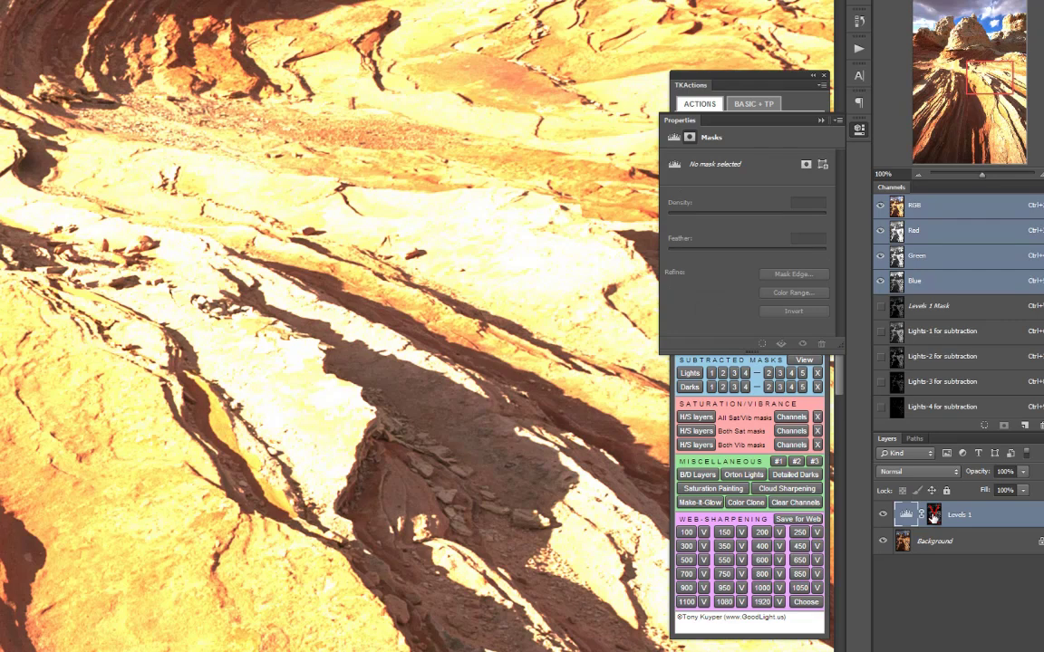
{"action": "left_click", "coordinate": [933, 517], "text": "shift"}
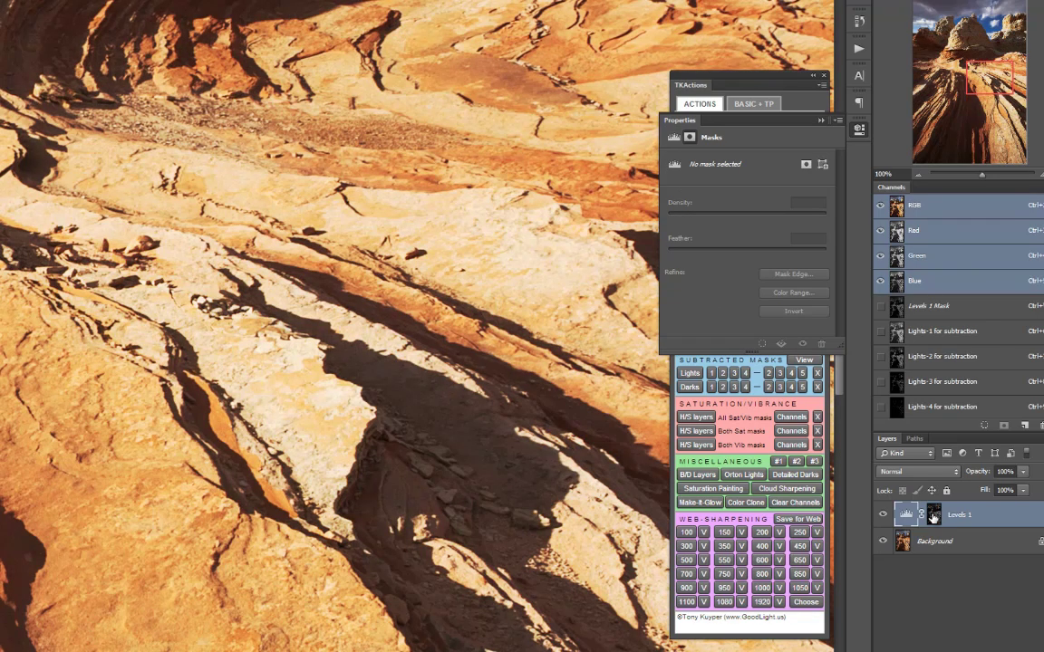
Ease the Levels 1 white input to 185, toggling the layer to compare the brightened rock.
{"action": "key", "text": "ctrl+0"}
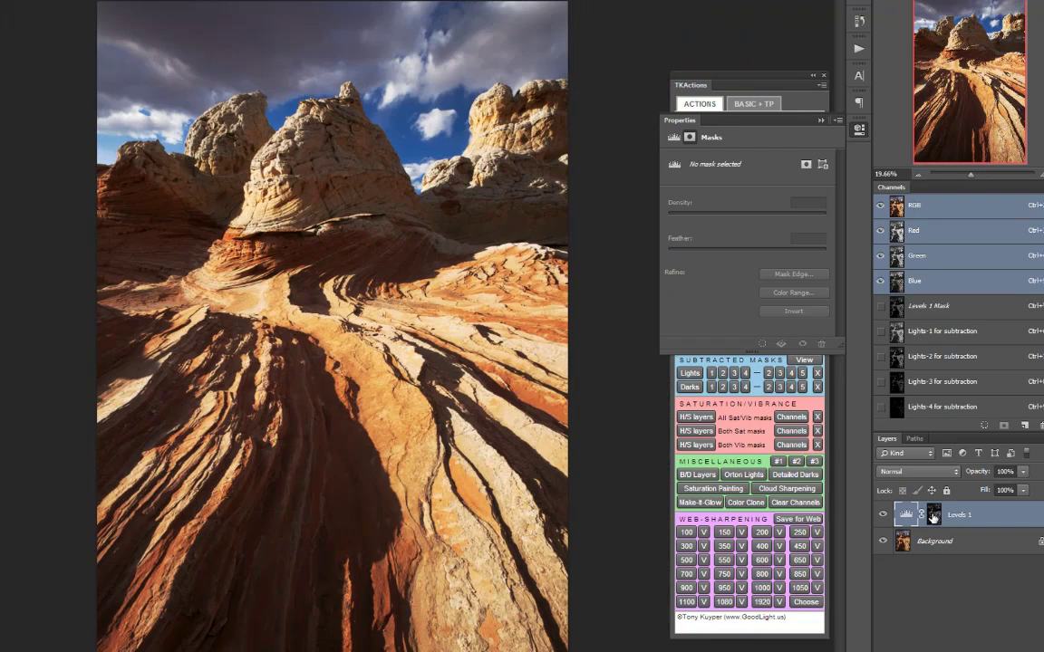
{"action": "left_click", "coordinate": [883, 514]}
{"action": "left_click", "coordinate": [882, 515]}
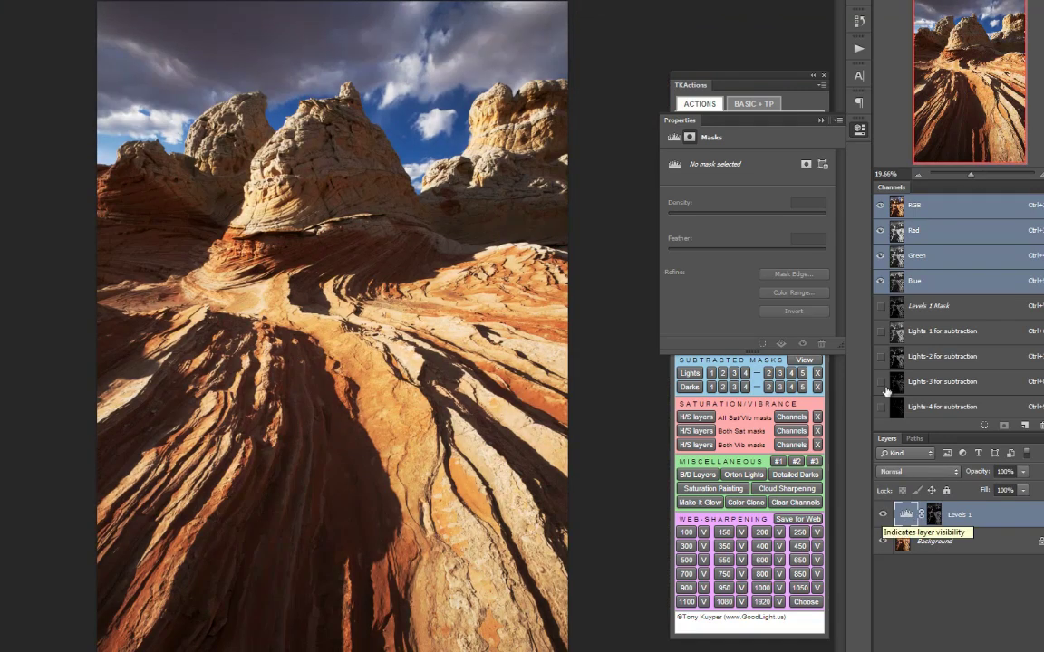
{"action": "left_click", "coordinate": [673, 137]}
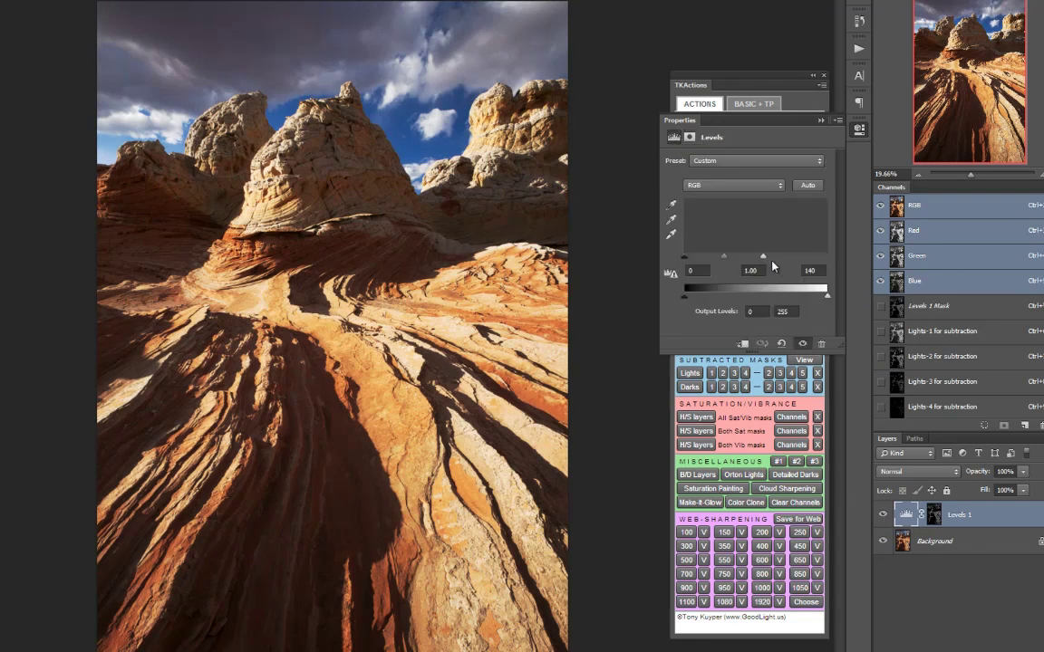
{"action": "left_click_drag", "start_coordinate": [762, 256], "coordinate": [787, 256]}
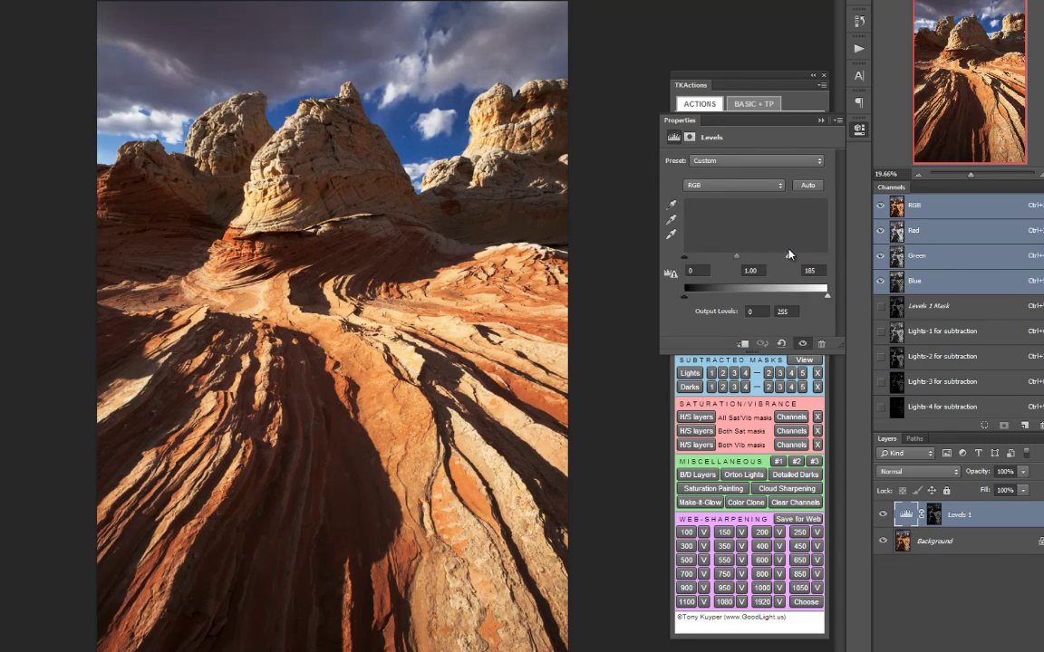
{"action": "left_click", "coordinate": [883, 515]}
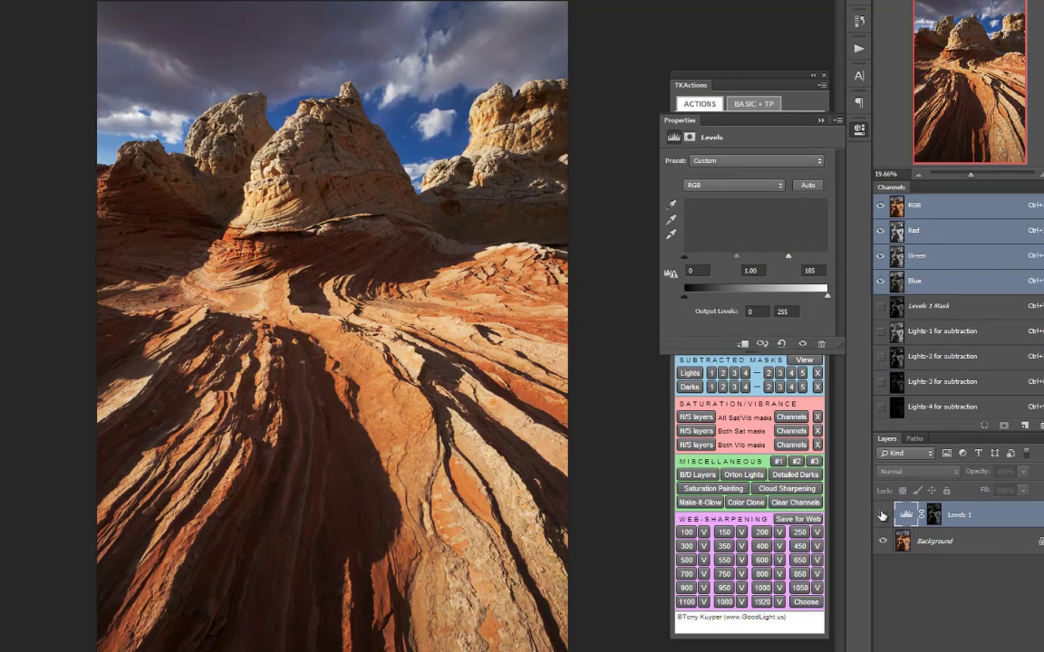
{"action": "left_click", "coordinate": [882, 515]}
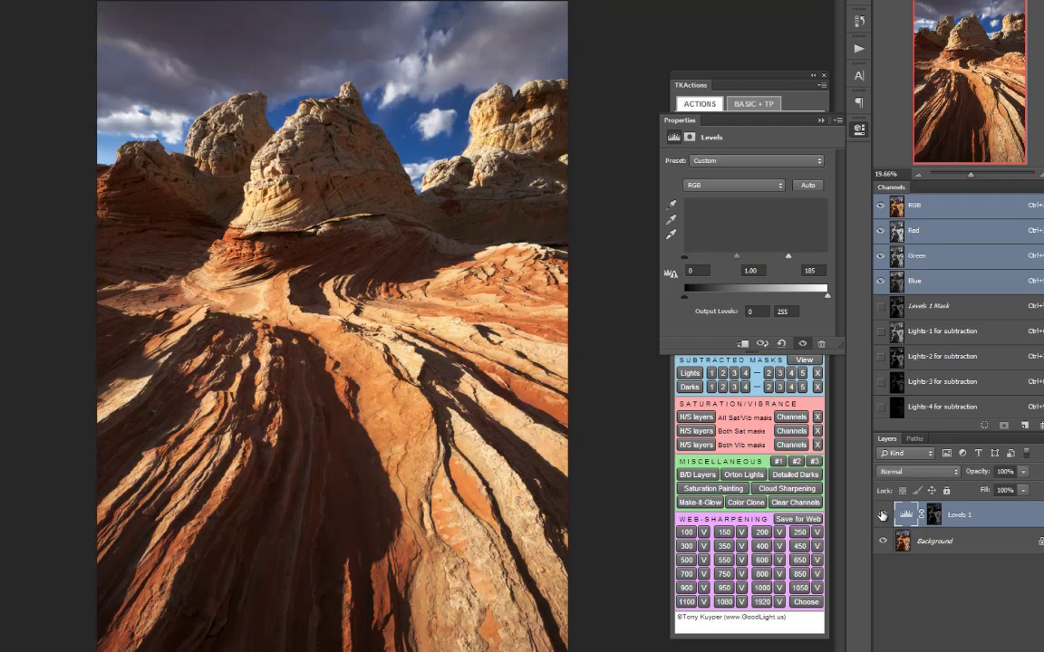
Load a subtracted Darks selection of the shadows, checking it in the red overlay preview.
{"action": "left_click", "coordinate": [857, 129]}
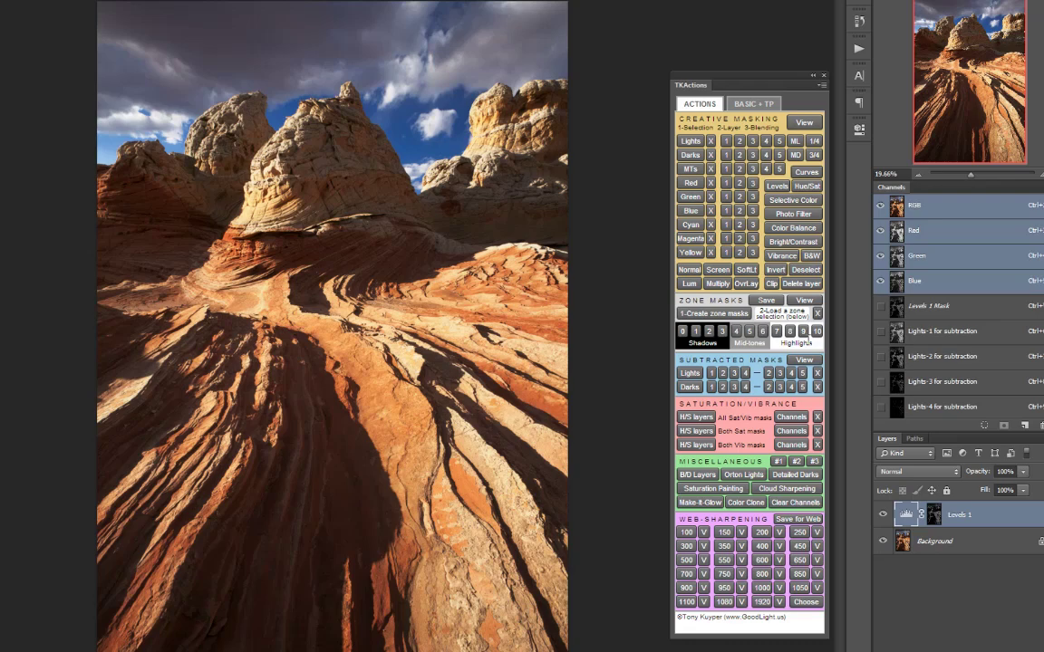
{"action": "left_click", "coordinate": [733, 386]}
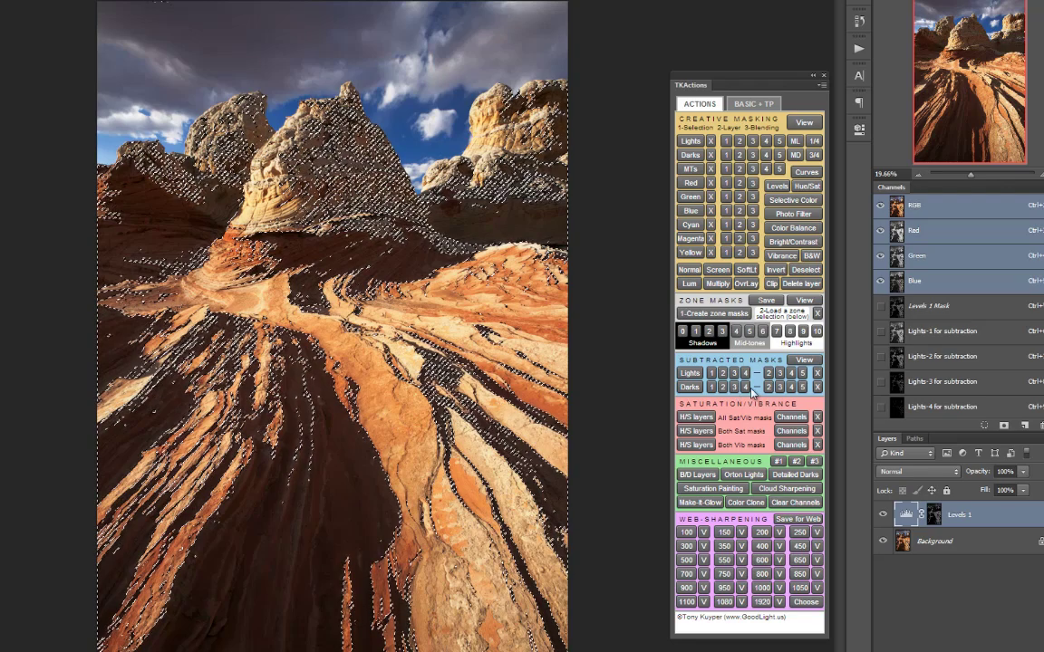
{"action": "left_click", "coordinate": [804, 360]}
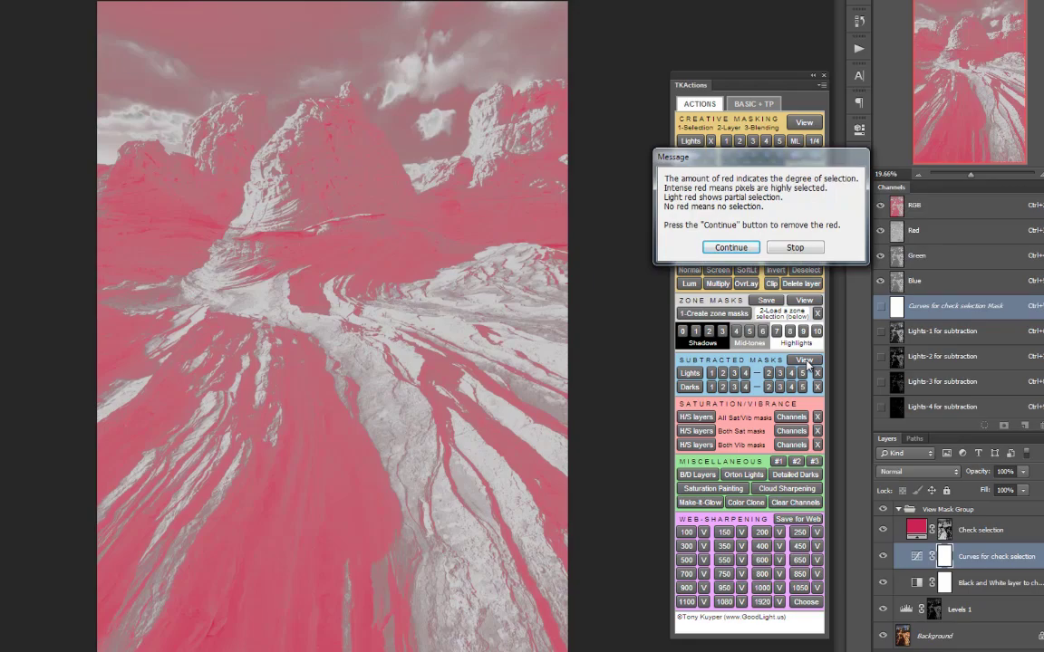
{"action": "left_click", "coordinate": [730, 247]}
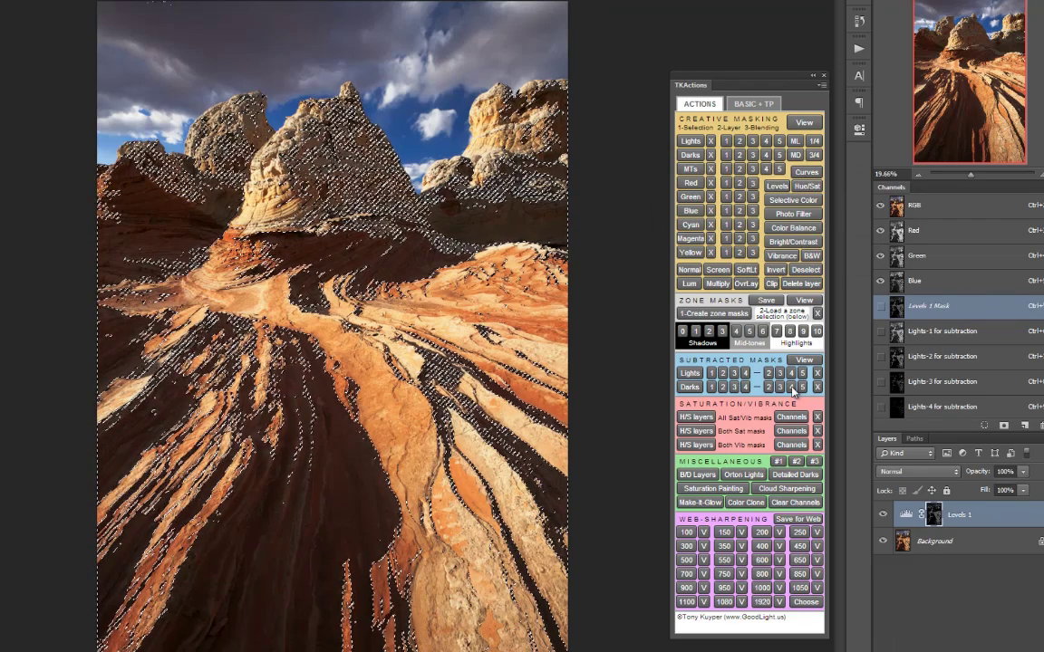
{"action": "key", "text": "ctrl+d"}
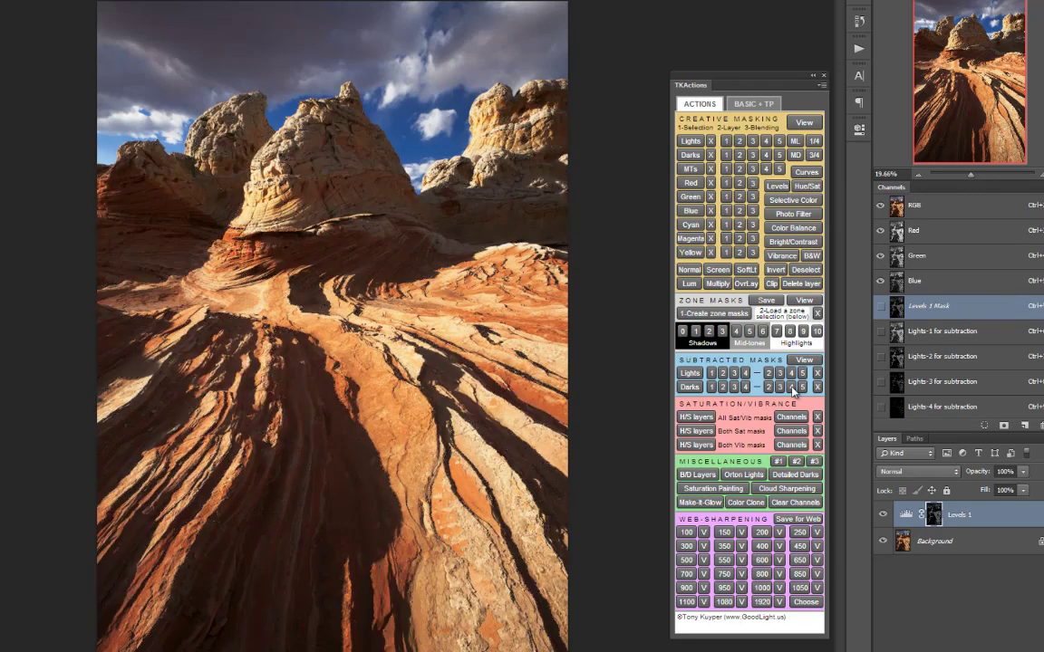
{"action": "left_click", "coordinate": [805, 361]}
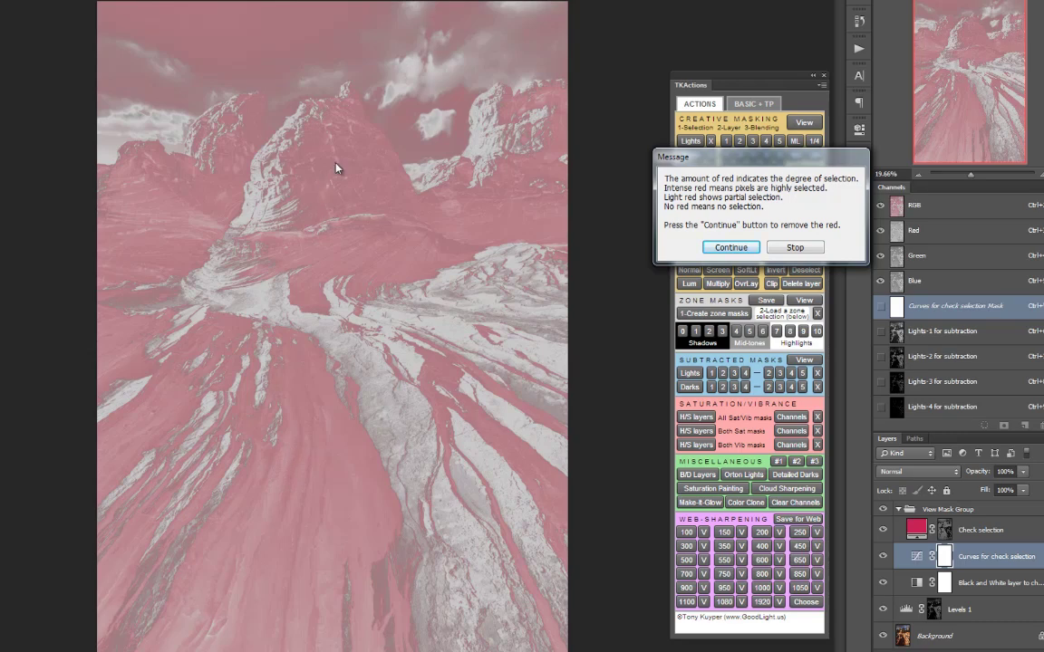
{"action": "left_click", "coordinate": [743, 248]}
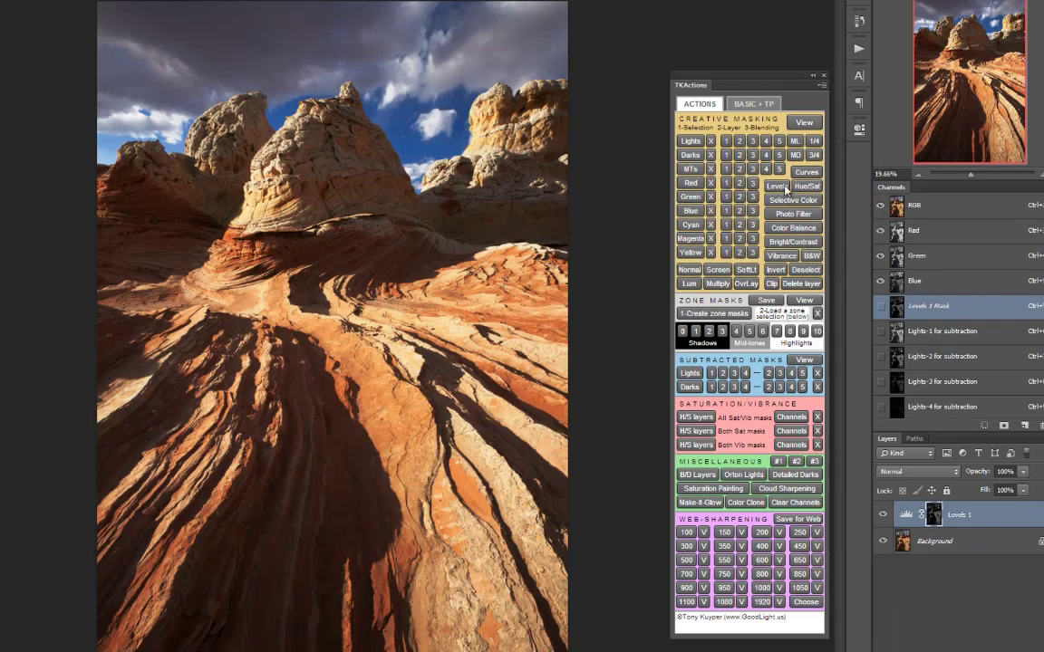
Add a masked Levels 2 layer with white input 122, toggling it to compare the lifted shadows.
{"action": "left_click", "coordinate": [785, 187]}
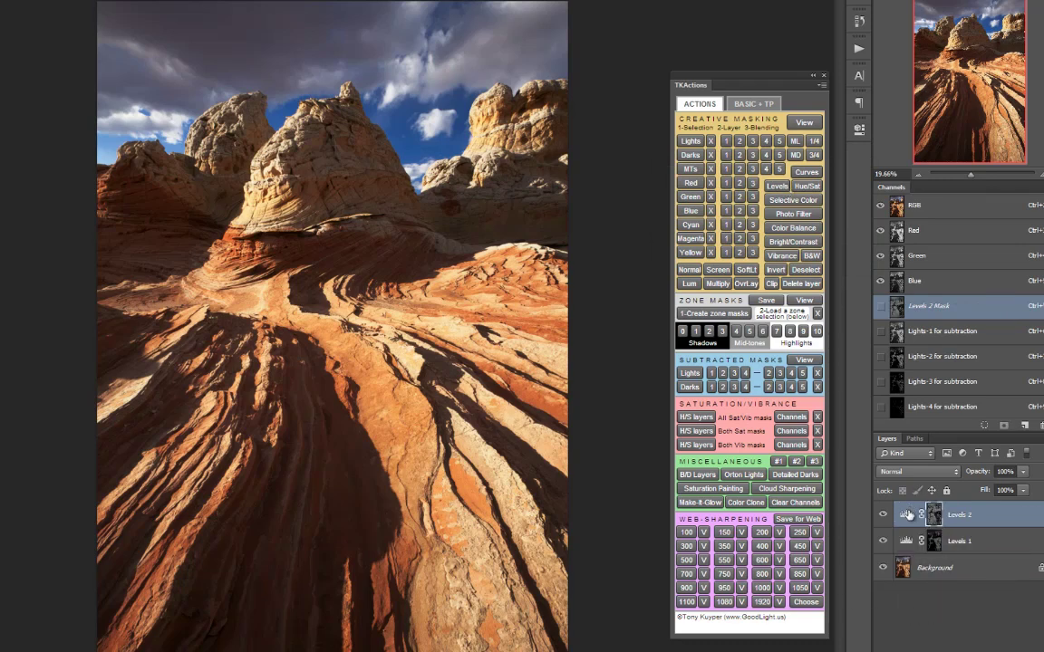
{"action": "double_click", "coordinate": [906, 515]}
{"action": "left_click_drag", "start_coordinate": [827, 257], "coordinate": [741, 268]}
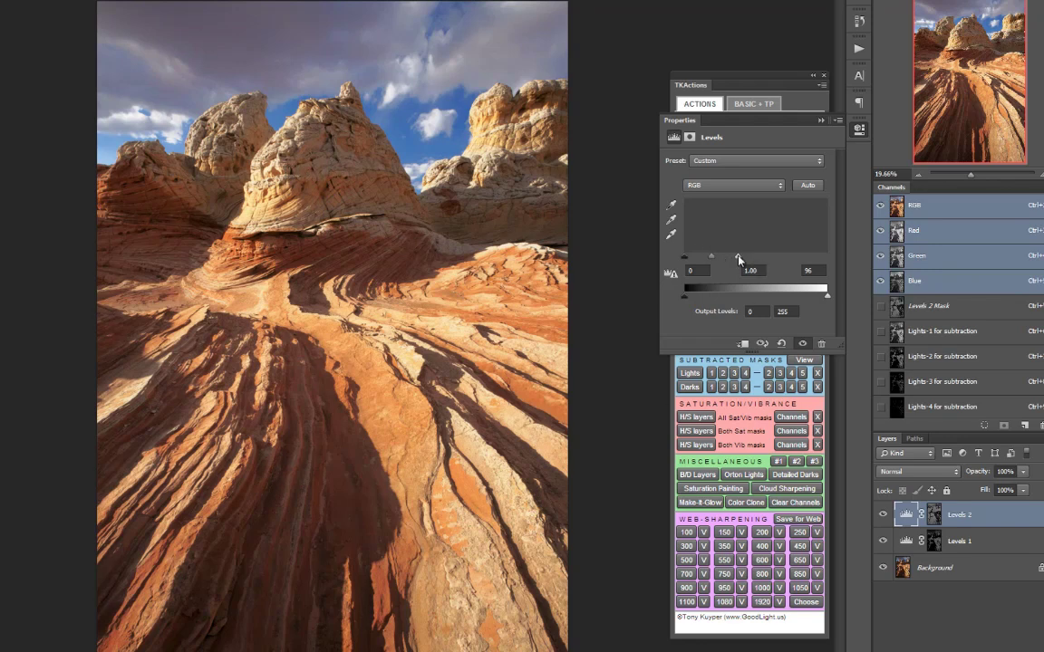
{"action": "left_click_drag", "start_coordinate": [739, 258], "coordinate": [752, 258]}
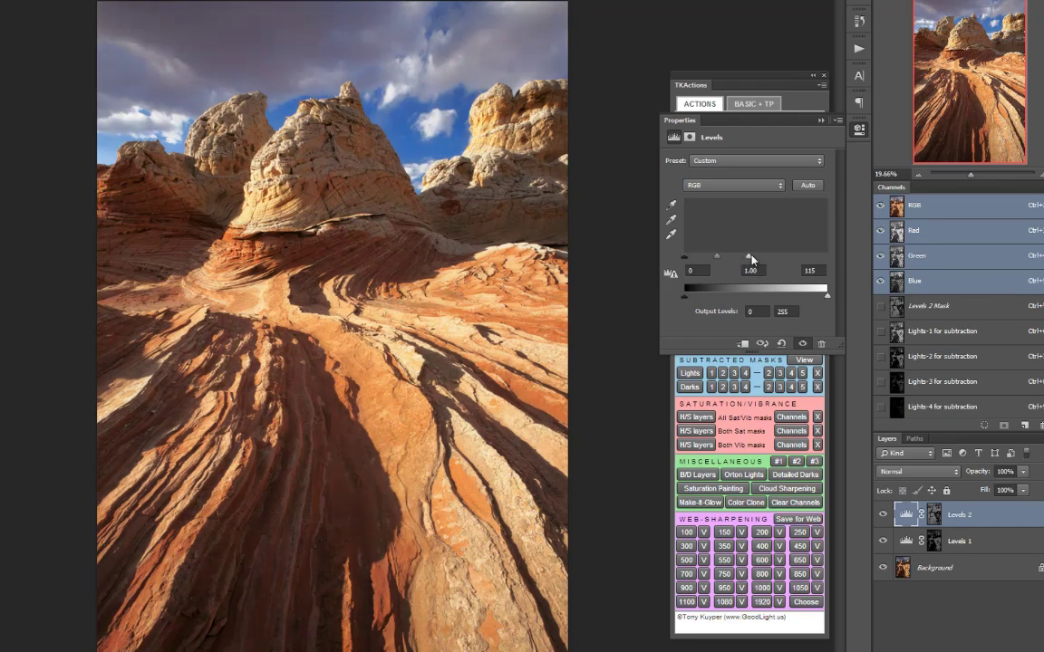
{"action": "left_click", "coordinate": [883, 514]}
{"action": "left_click", "coordinate": [883, 514]}
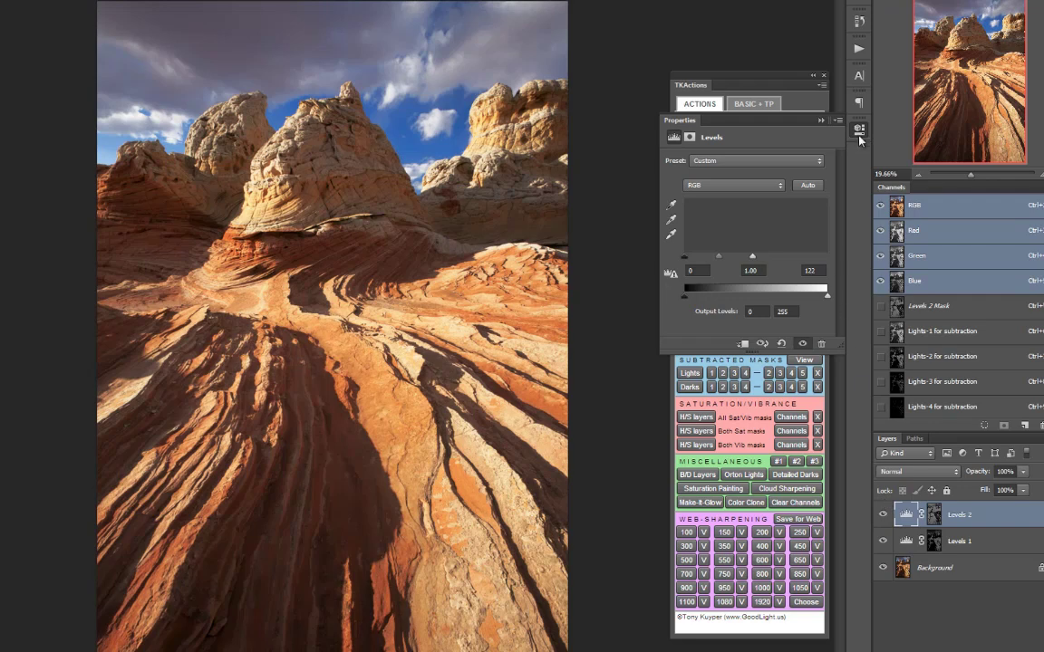
{"action": "left_click", "coordinate": [859, 132]}
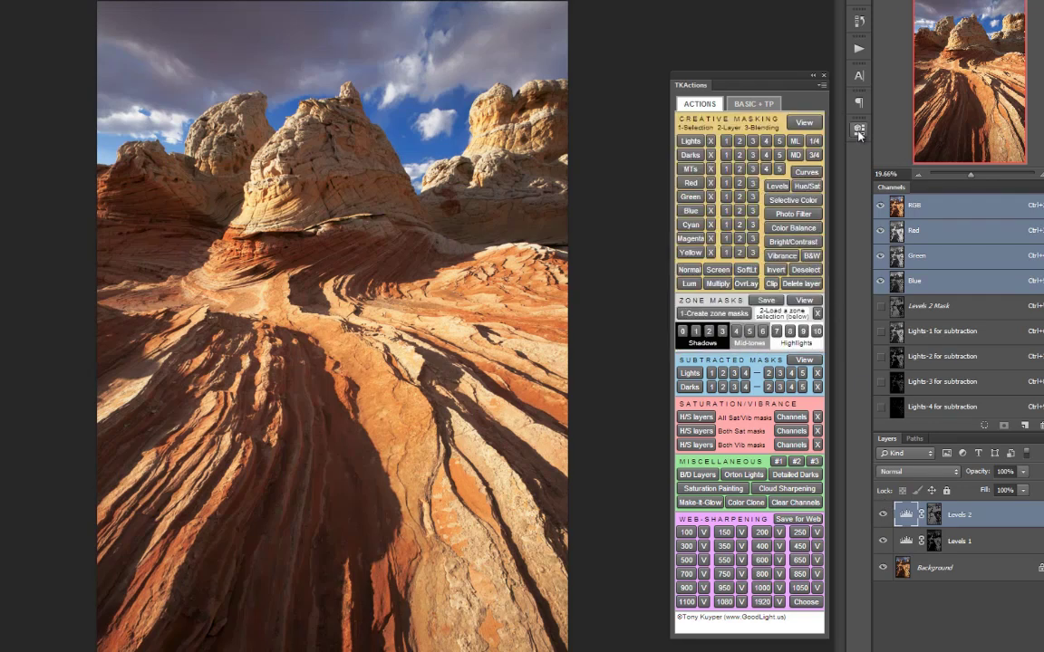